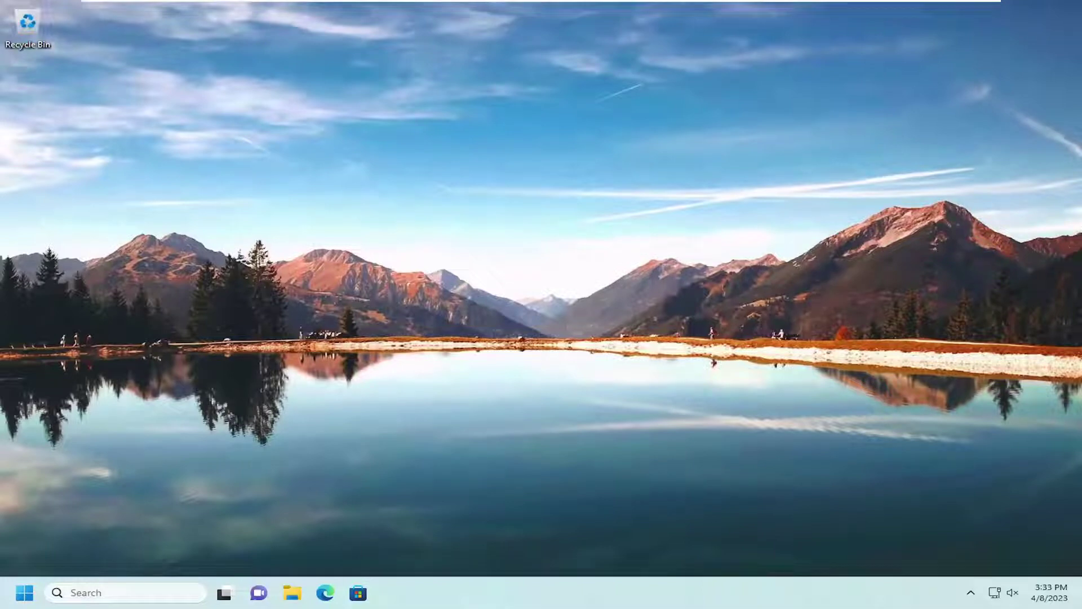
- Search 'folder options' from the taskbar and launch File Explorer Options
{"action": "left_click", "coordinate": [114, 592]}
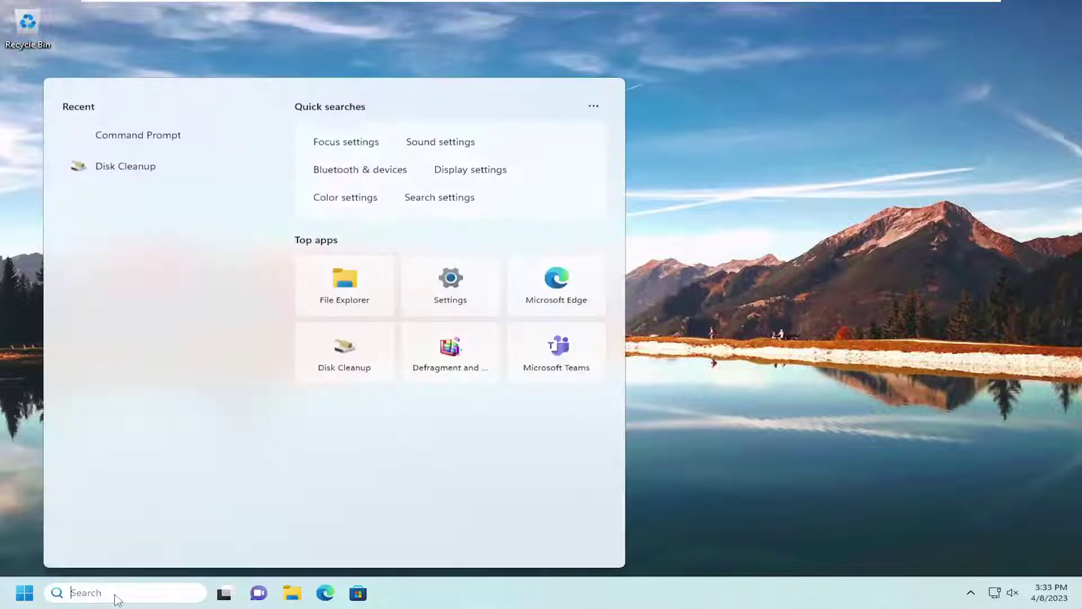
{"action": "type", "text": "folder"}
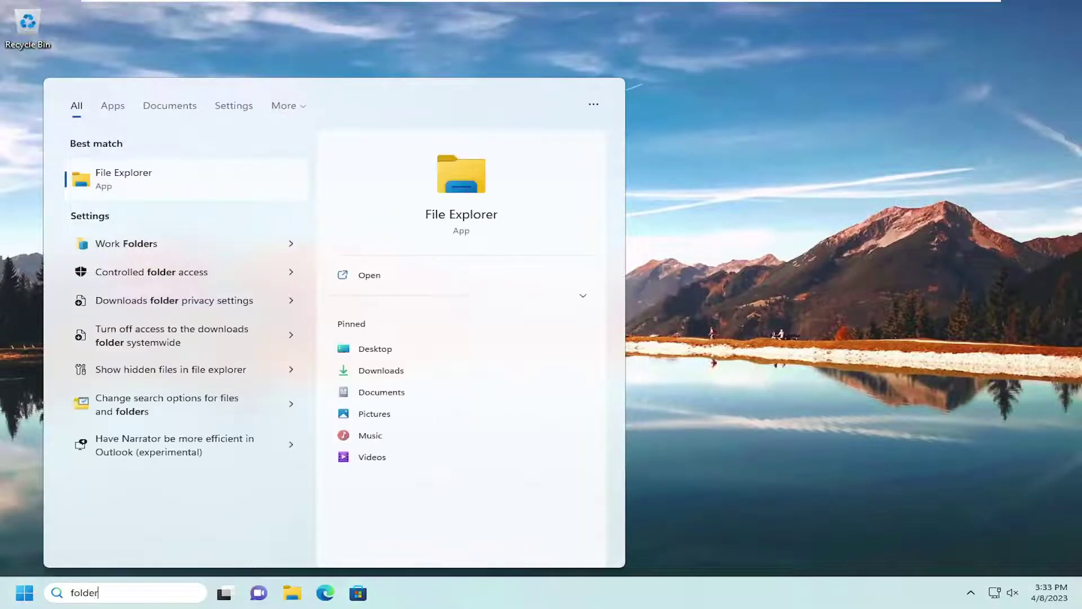
{"action": "type", "text": " options"}
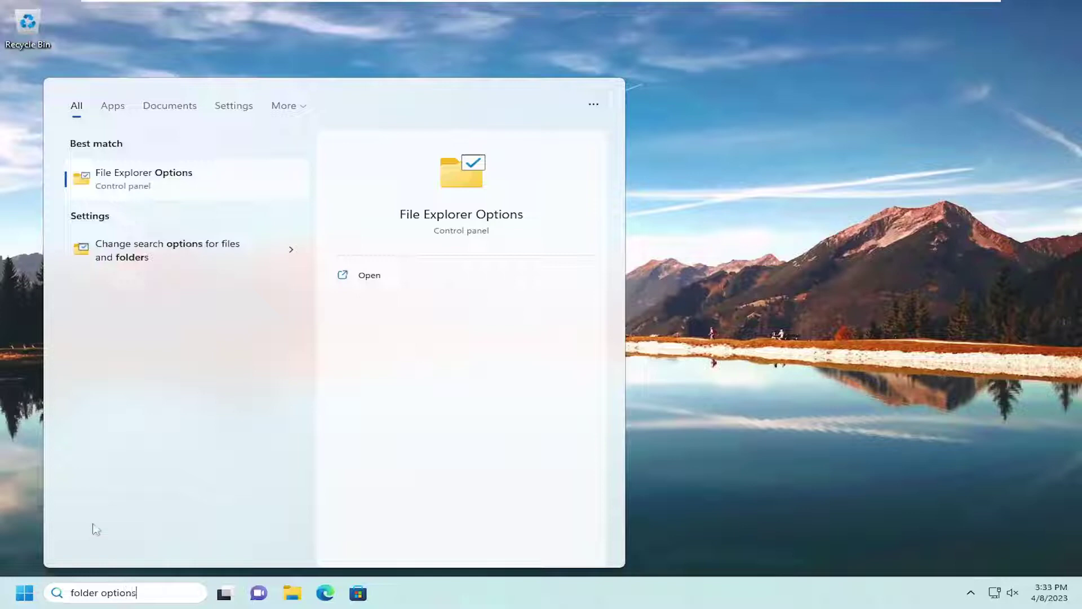
{"action": "left_click", "coordinate": [155, 181]}
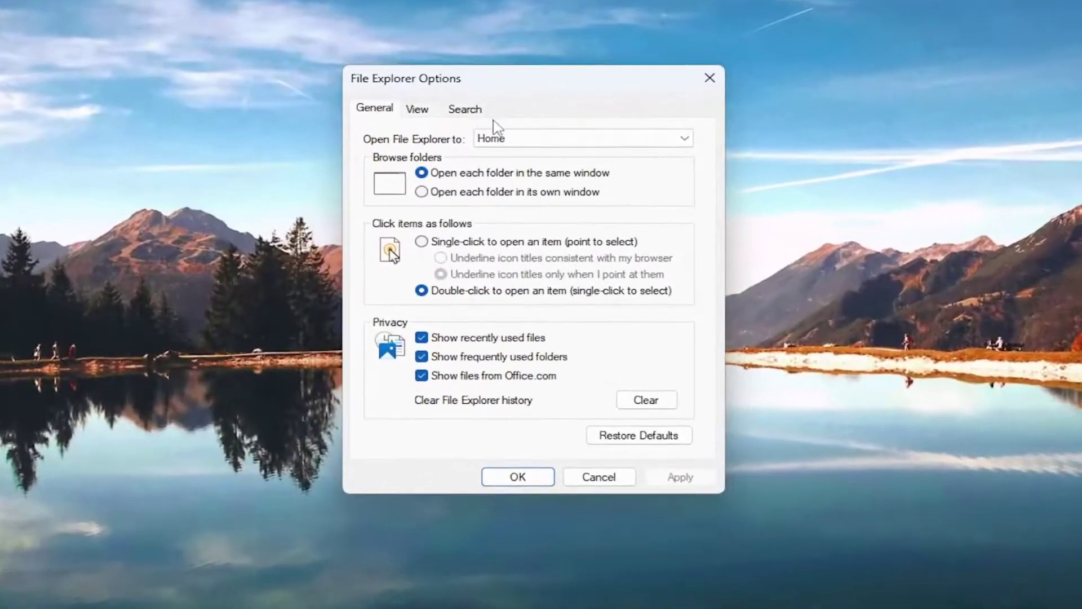
- Uncheck 'Hide extensions for known file types' under View, apply it and confirm with OK
{"action": "left_click", "coordinate": [419, 110]}
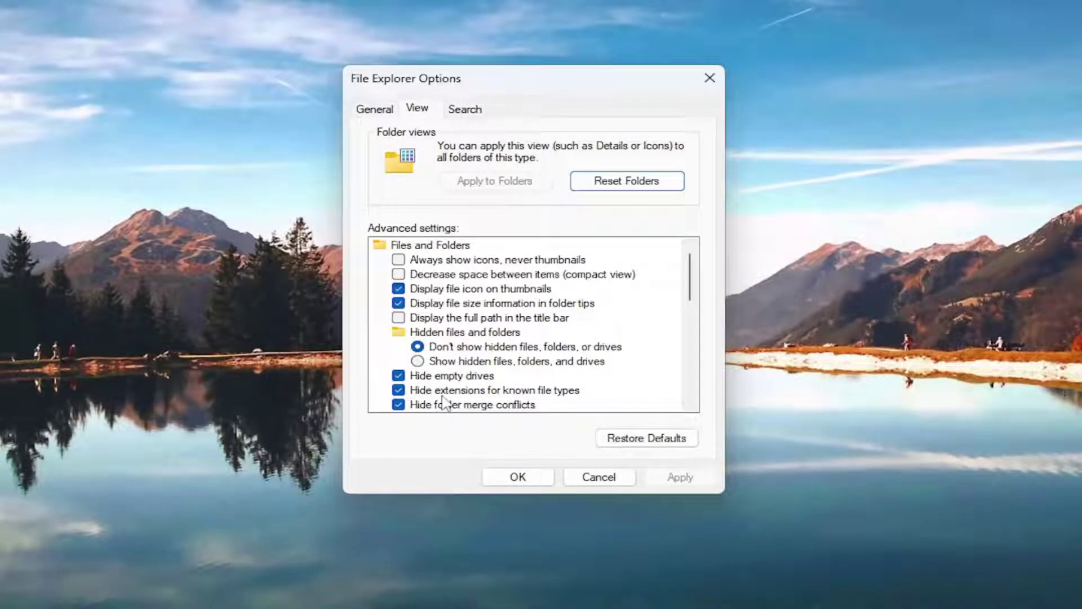
{"action": "left_click", "coordinate": [418, 391]}
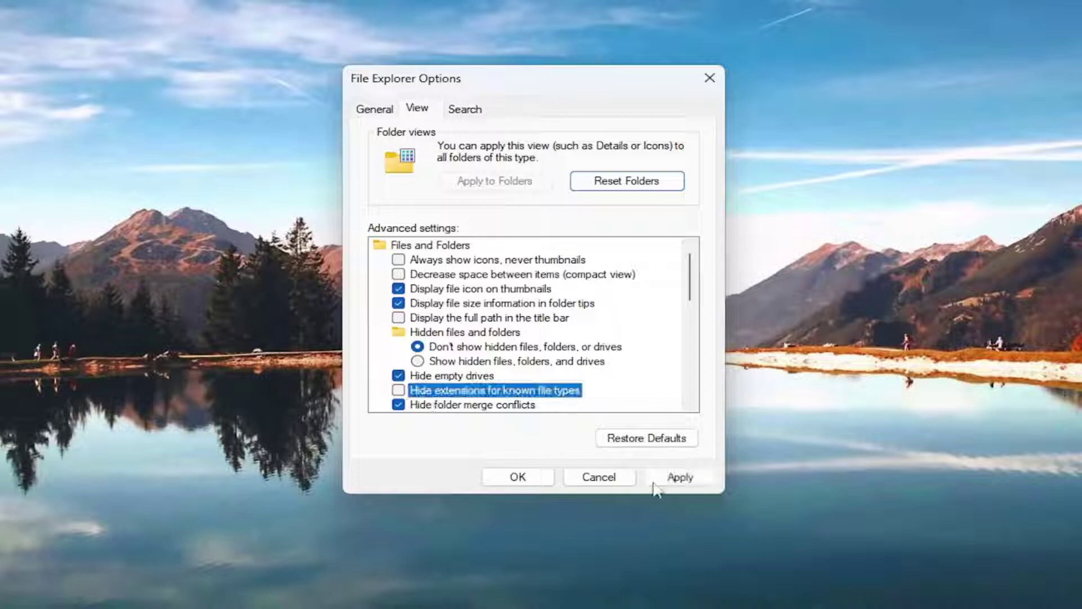
{"action": "left_click", "coordinate": [658, 479]}
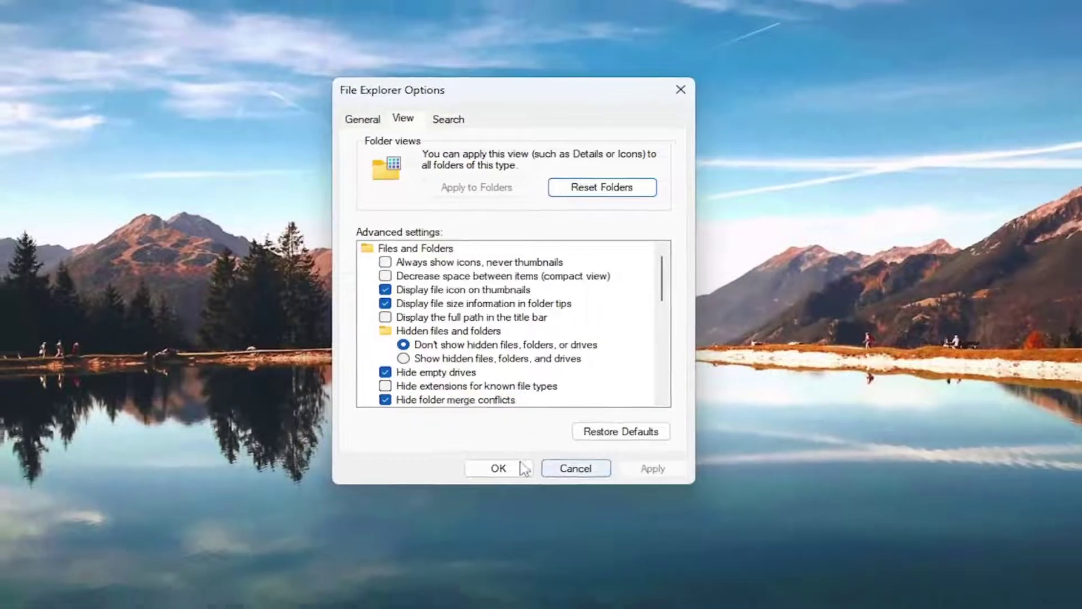
{"action": "left_click", "coordinate": [522, 468]}
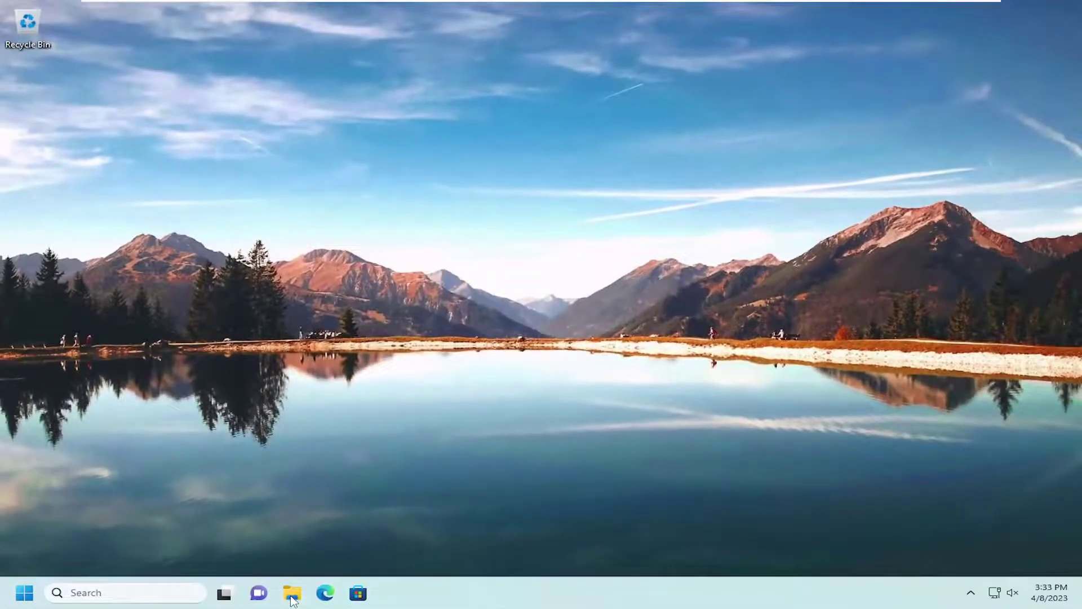
{"action": "left_click", "coordinate": [291, 593]}
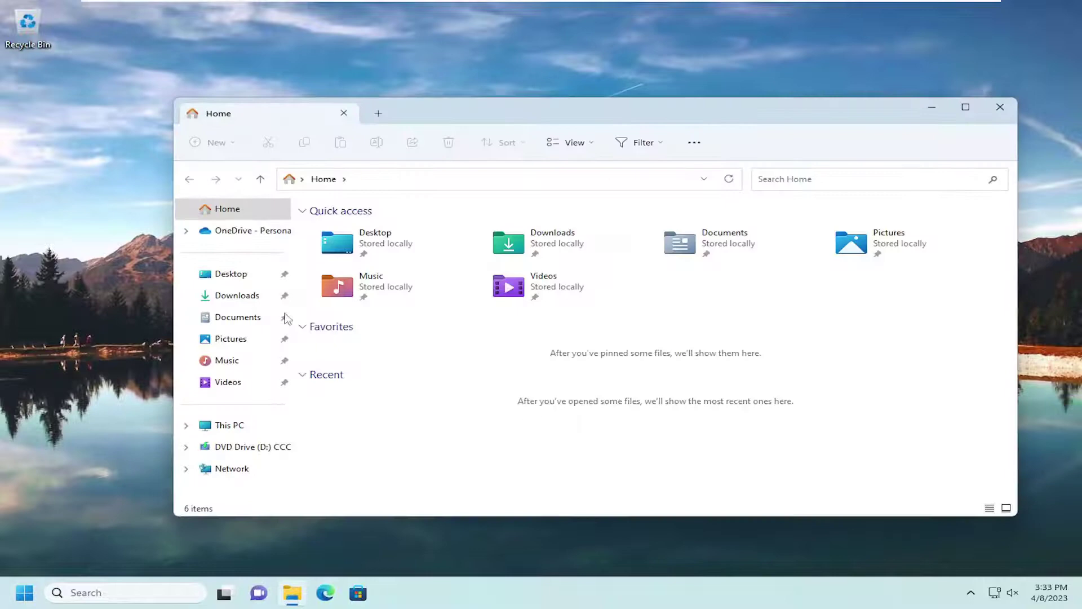
{"action": "left_click", "coordinate": [230, 274]}
{"action": "left_click", "coordinate": [237, 316]}
{"action": "left_click", "coordinate": [229, 426]}
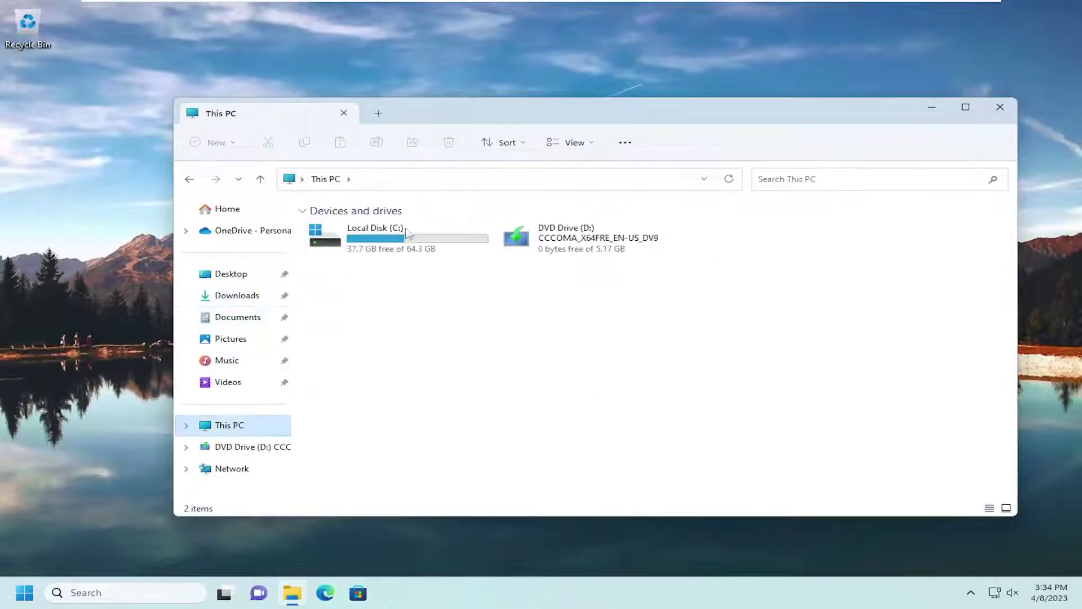
{"action": "double_click", "coordinate": [392, 251]}
{"action": "double_click", "coordinate": [378, 270]}
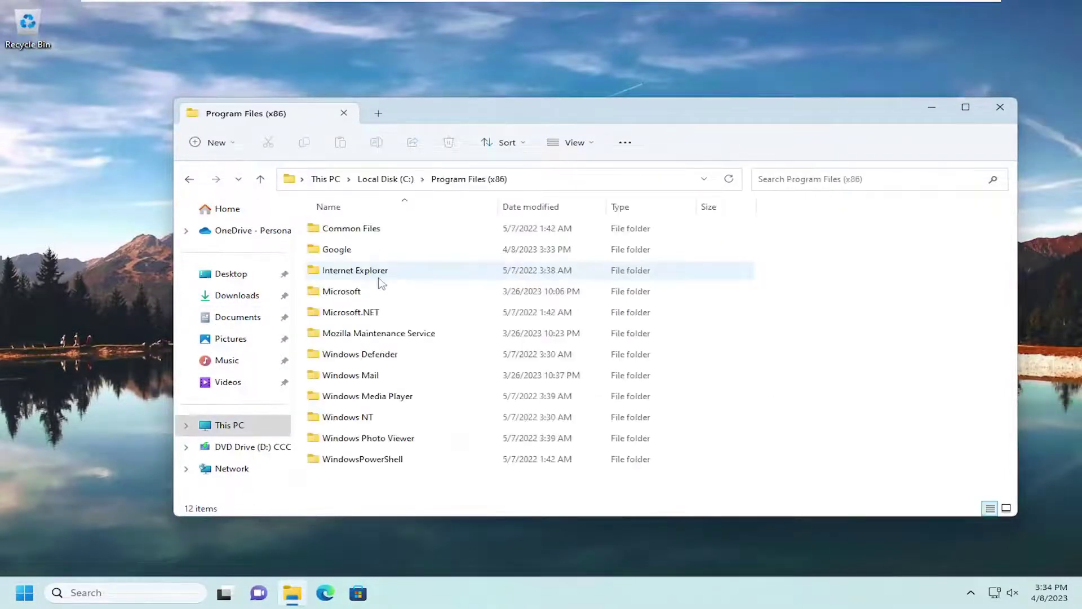
{"action": "double_click", "coordinate": [374, 271]}
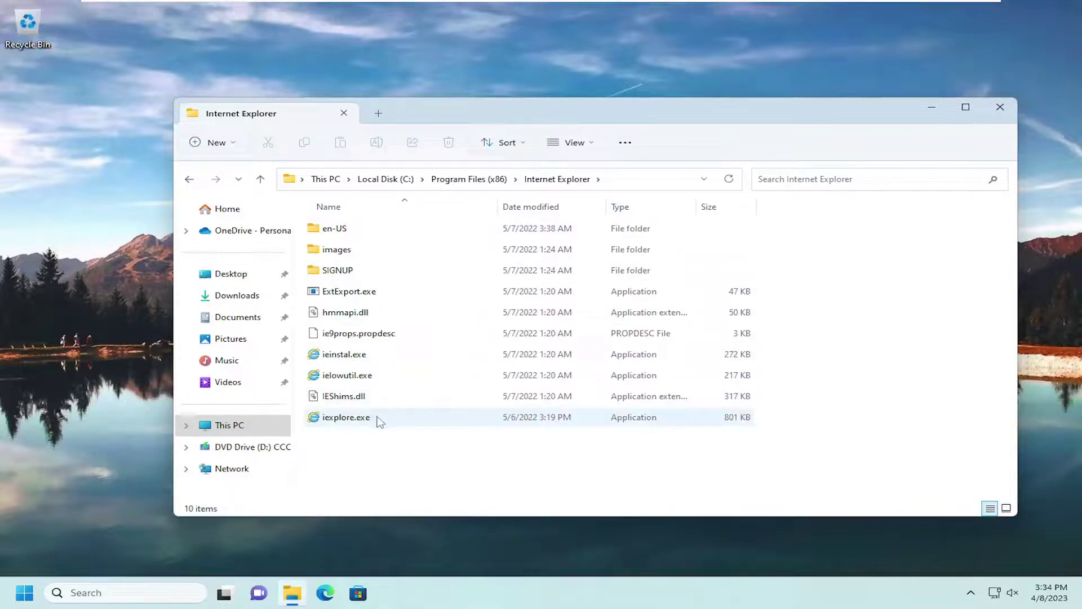
{"action": "left_click", "coordinate": [999, 107]}
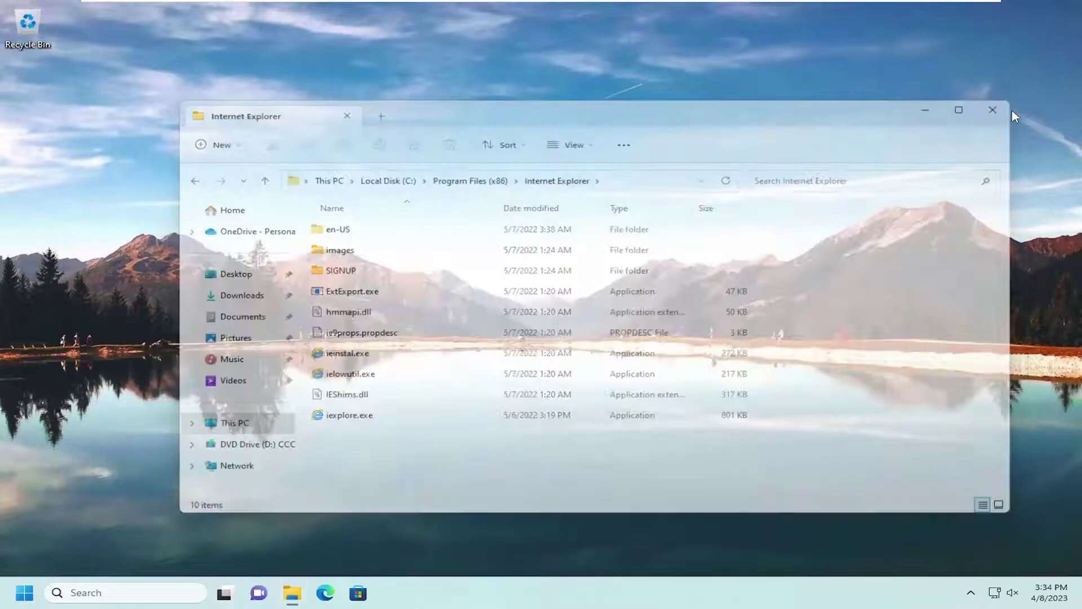